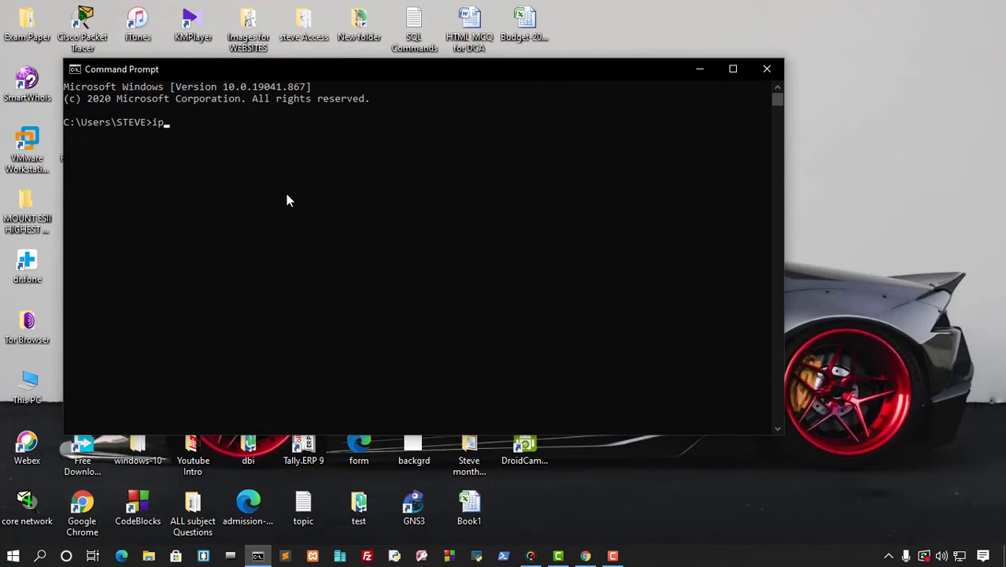
Run ipconfig and mark the Ethernet IPv4 192.168.0.28, mask 255.255.255.0 and gateway 192.168.0.1.
key(Return)
scroll(352, 280, up, 7)
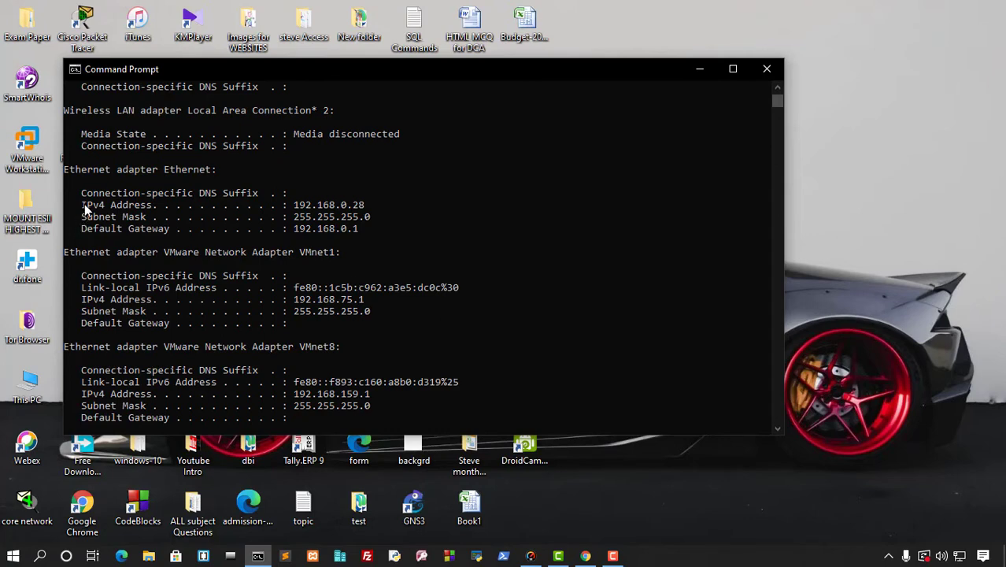
drag(293, 206, 376, 211)
drag(294, 218, 375, 222)
drag(296, 229, 382, 234)
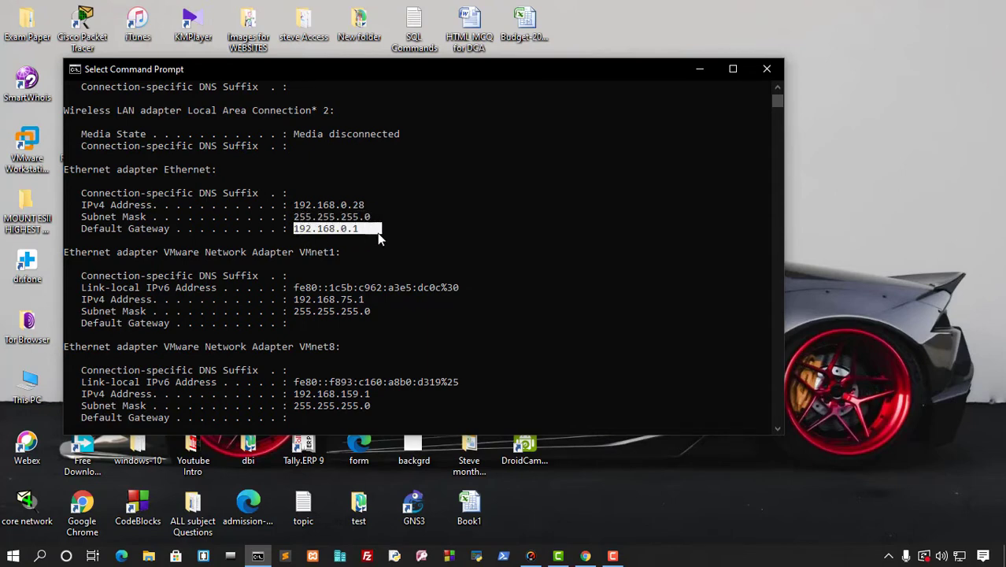
click(392, 233)
drag(353, 204, 375, 213)
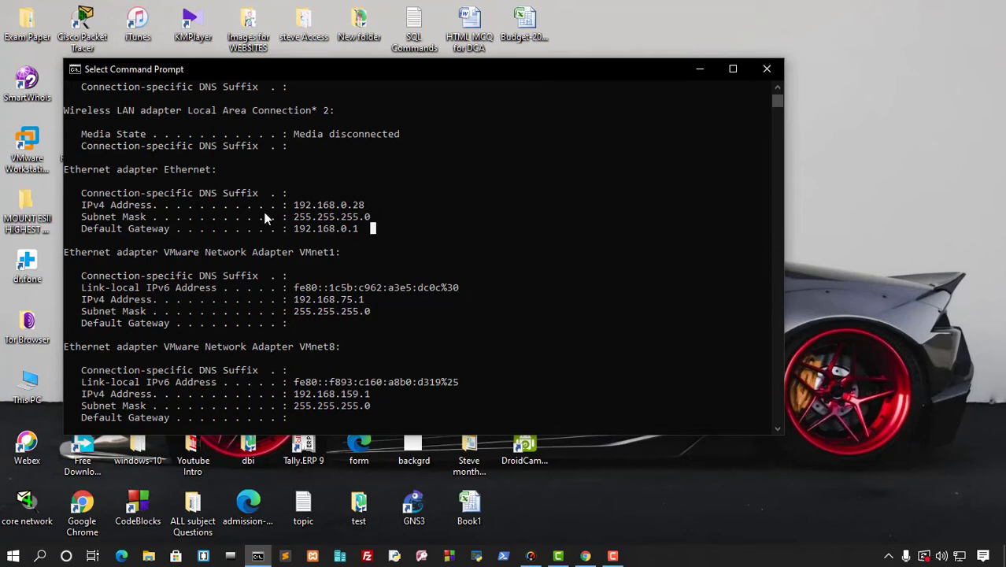
Close Command Prompt and refresh the desktop.
click(768, 70)
right_click(691, 188)
click(729, 231)
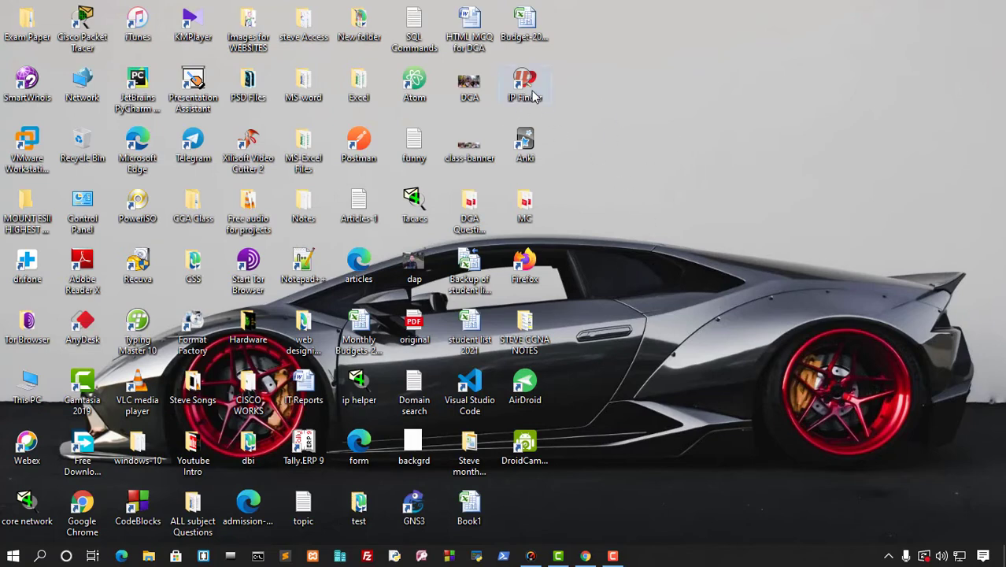
Refresh the desktop and launch IP Finder from its desktop icon.
right_click(653, 215)
click(692, 261)
double_click(525, 84)
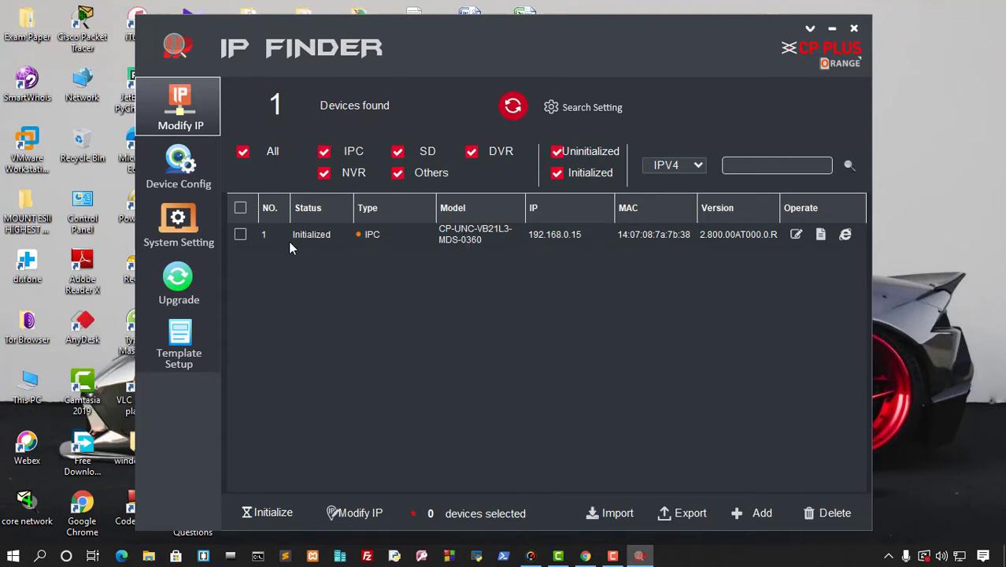
Rescan to find the IPC camera at 192.168.0.15, try Initialize, and dismiss the notice.
click(240, 236)
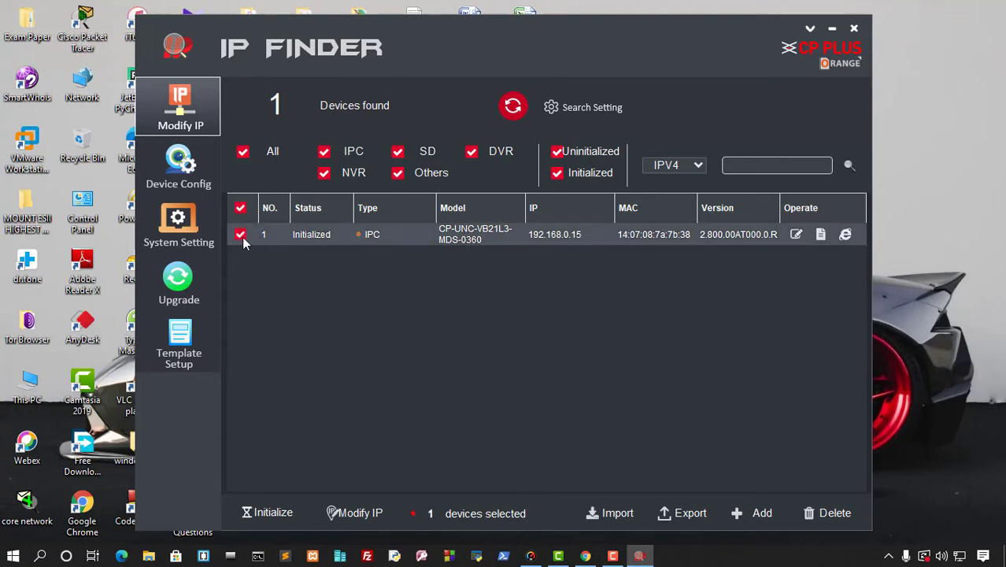
click(514, 108)
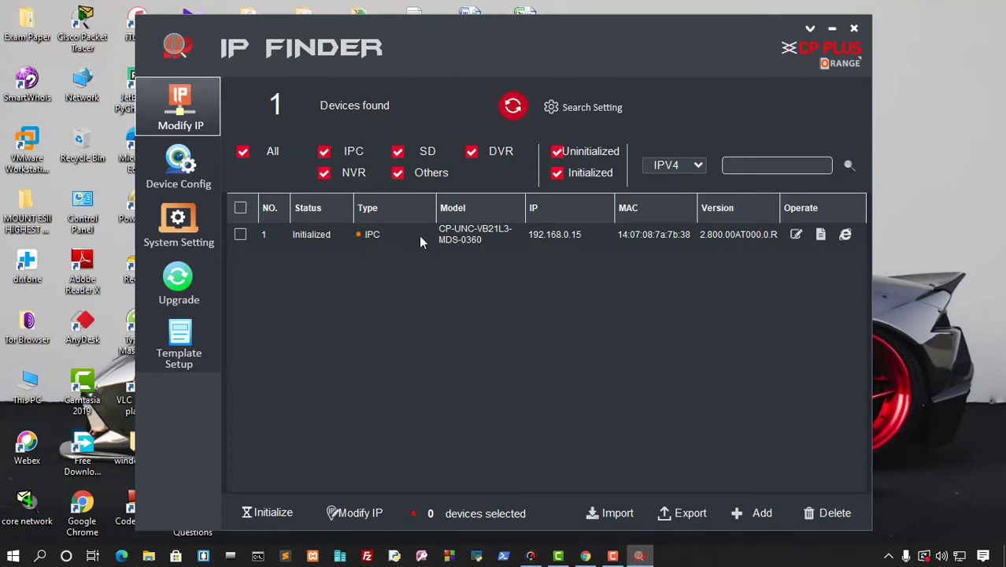
click(513, 115)
click(240, 235)
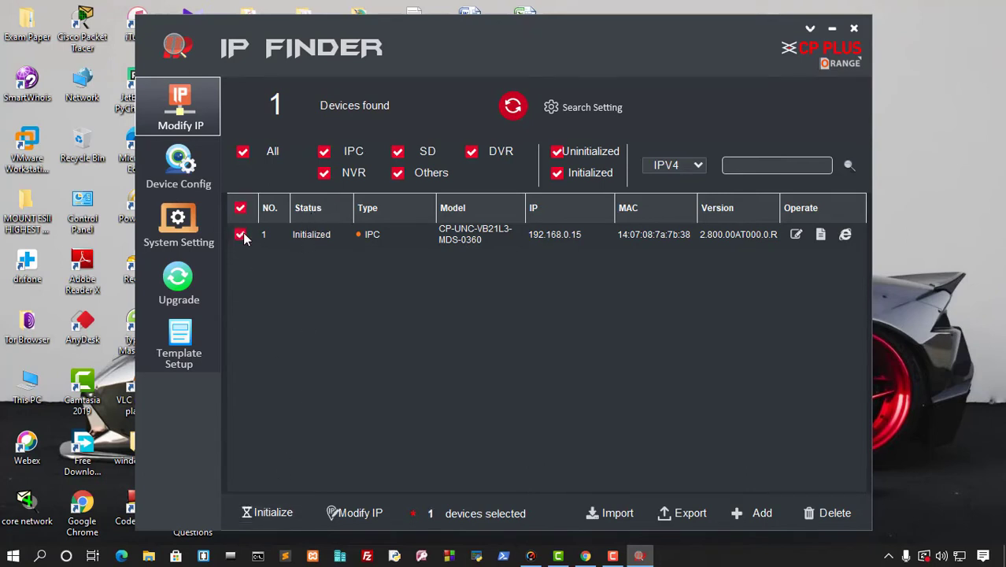
click(277, 513)
click(502, 304)
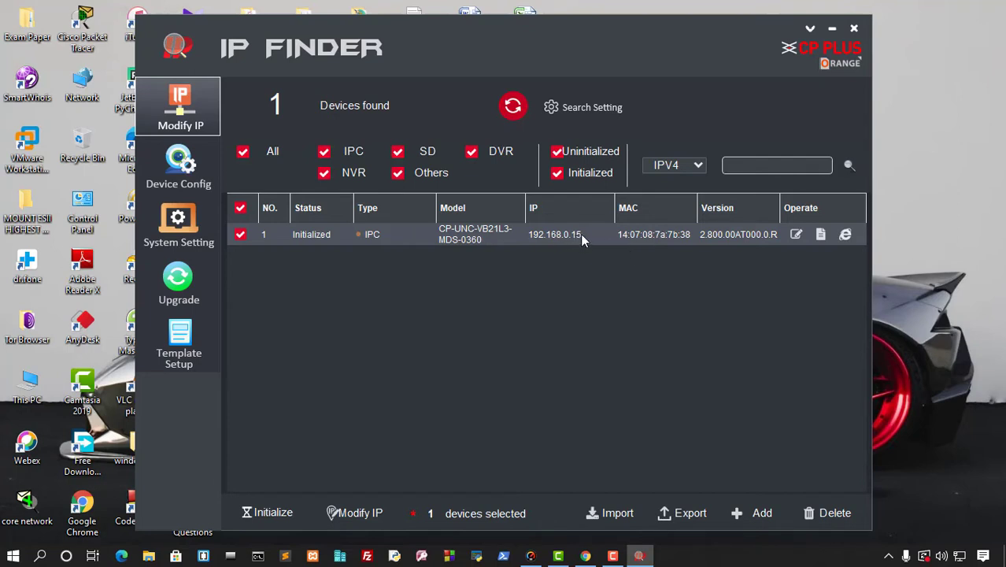
Set the camera to Static with IP 192.168.0.10, mask 255.255.255.0, and a mistyped gateway.
click(796, 236)
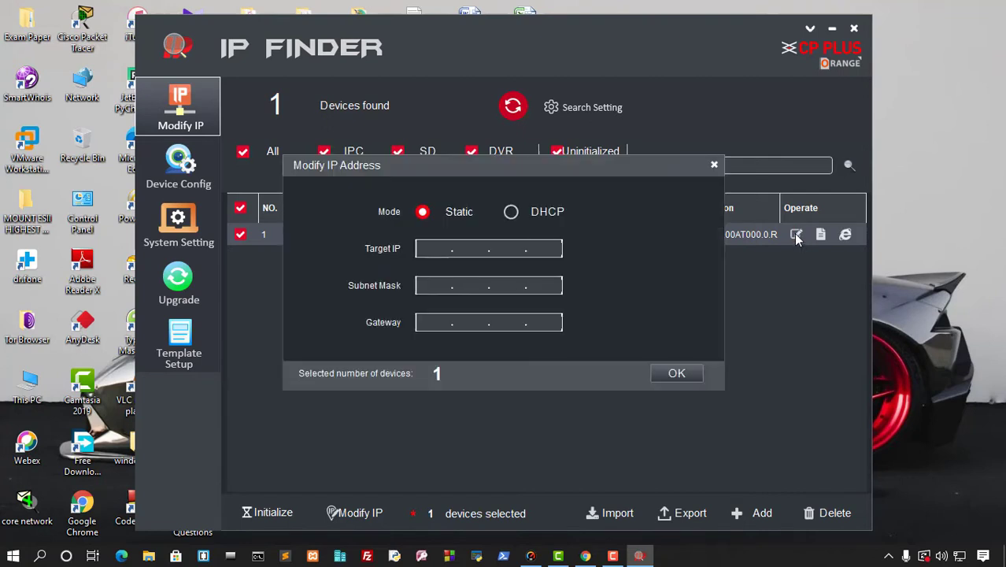
click(512, 216)
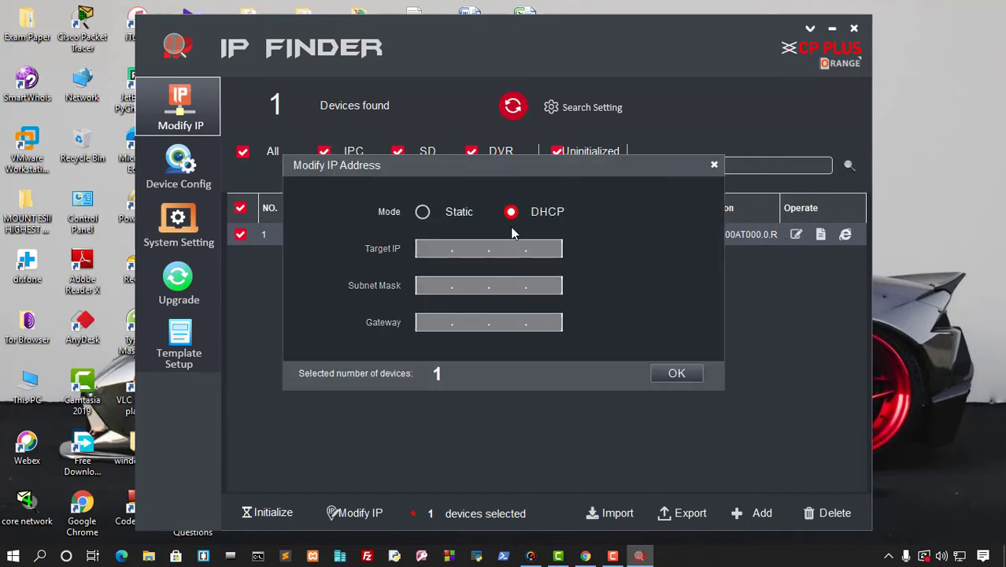
click(424, 216)
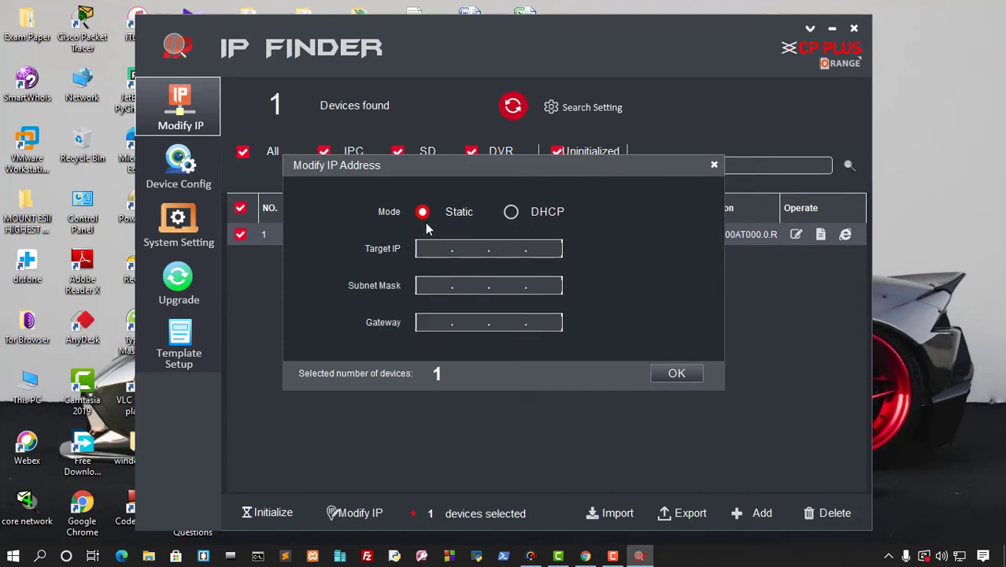
click(431, 252)
text(192.168.0.)
text(10)
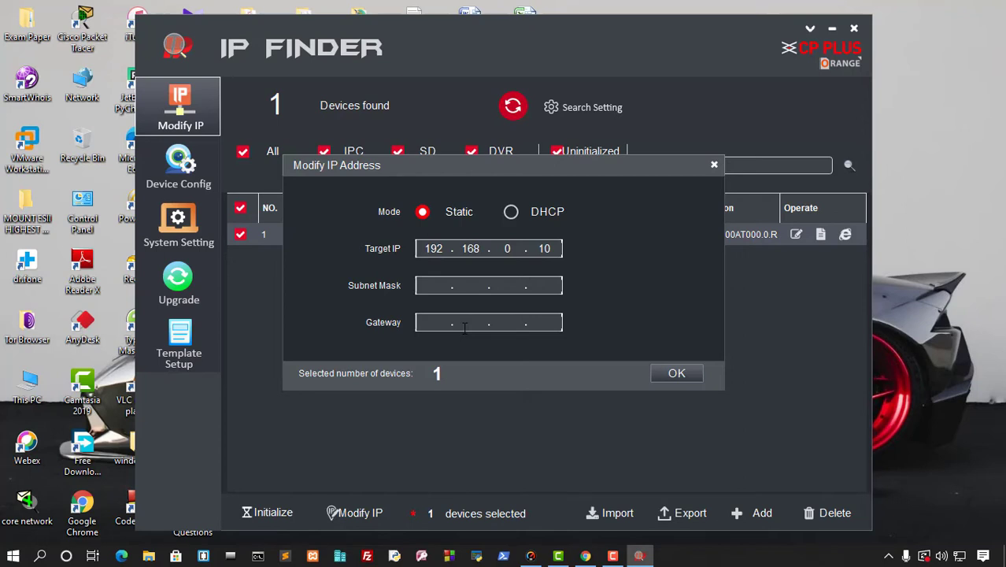
key(Tab)
text(255 . 255 . 255 . 0)
click(423, 322)
text(192 . 1)
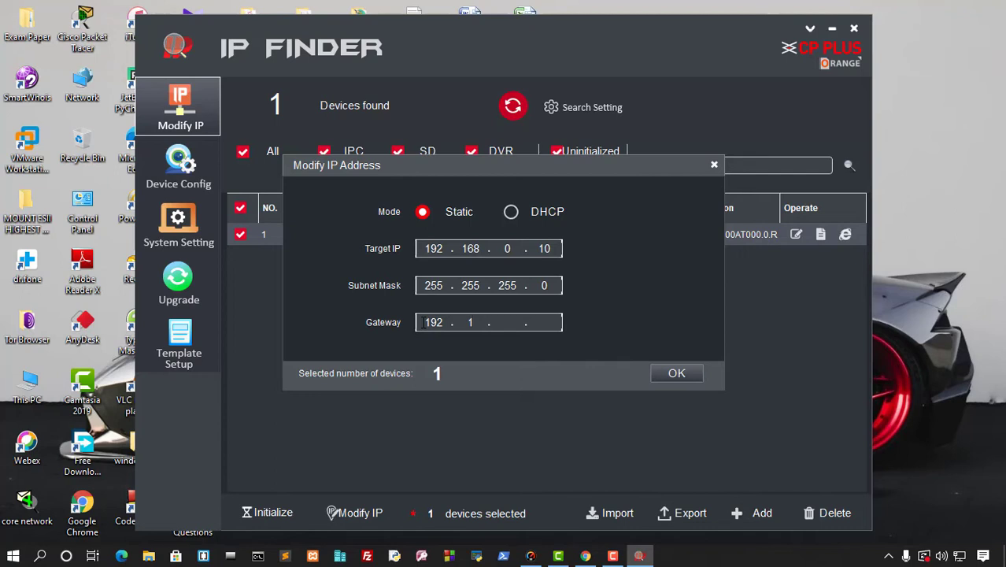
text(68 . 10 .)
After the mismatch error, correct the gateway's third part to 0 and apply again.
click(676, 375)
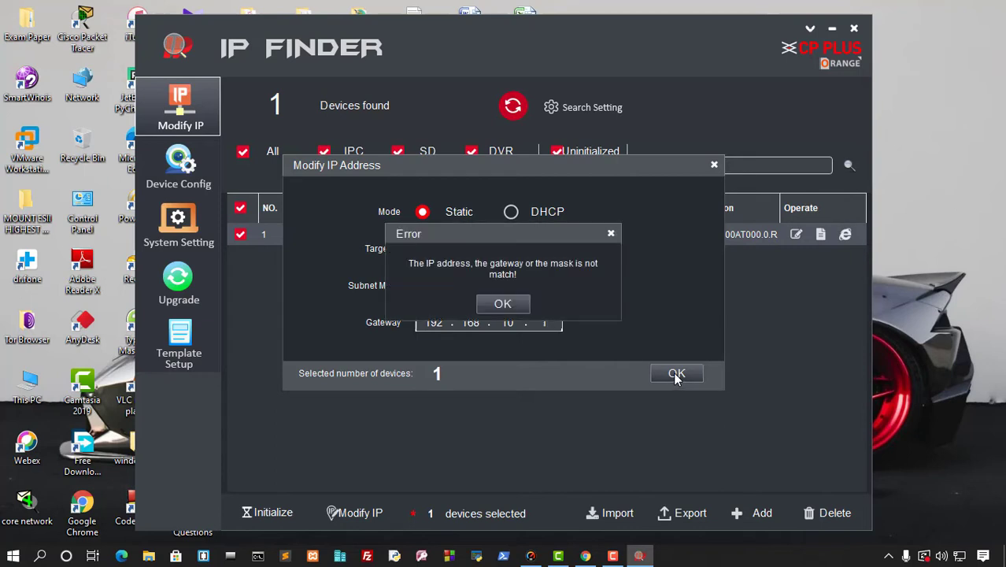
click(504, 302)
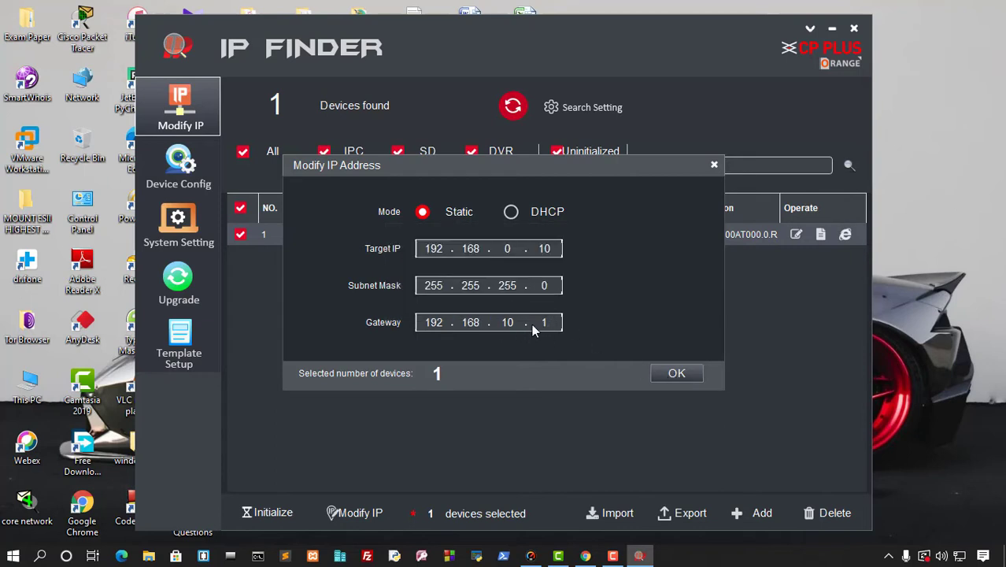
click(522, 323)
key(Left)
key(BackSpace)
click(679, 374)
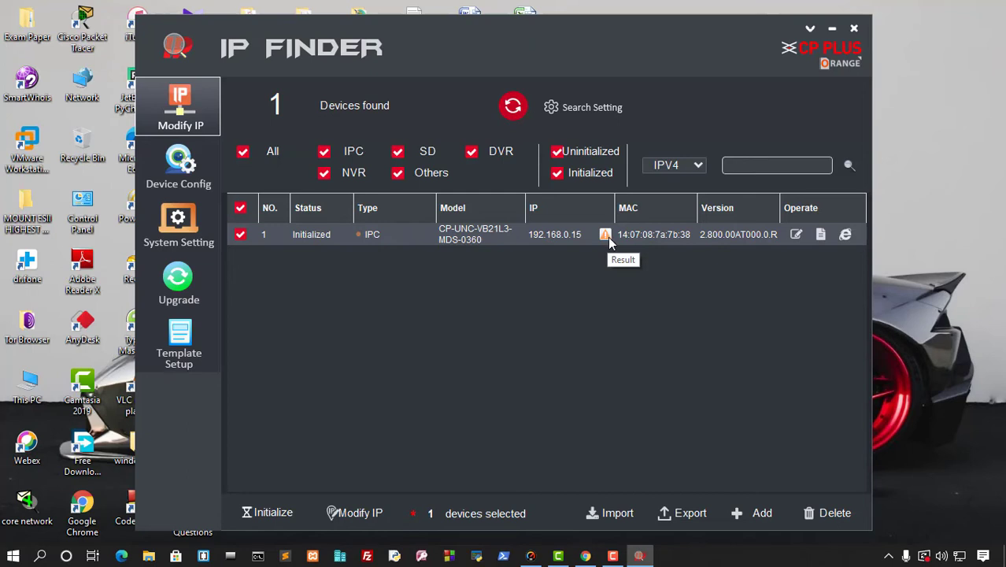
Re-enter the device password in Search Setting and confirm it.
click(592, 113)
click(634, 296)
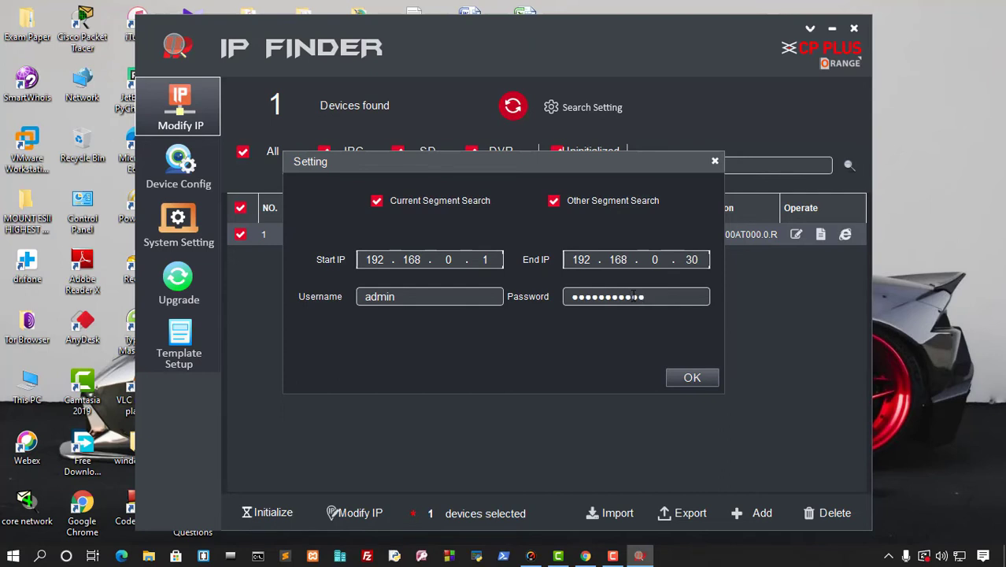
click(690, 379)
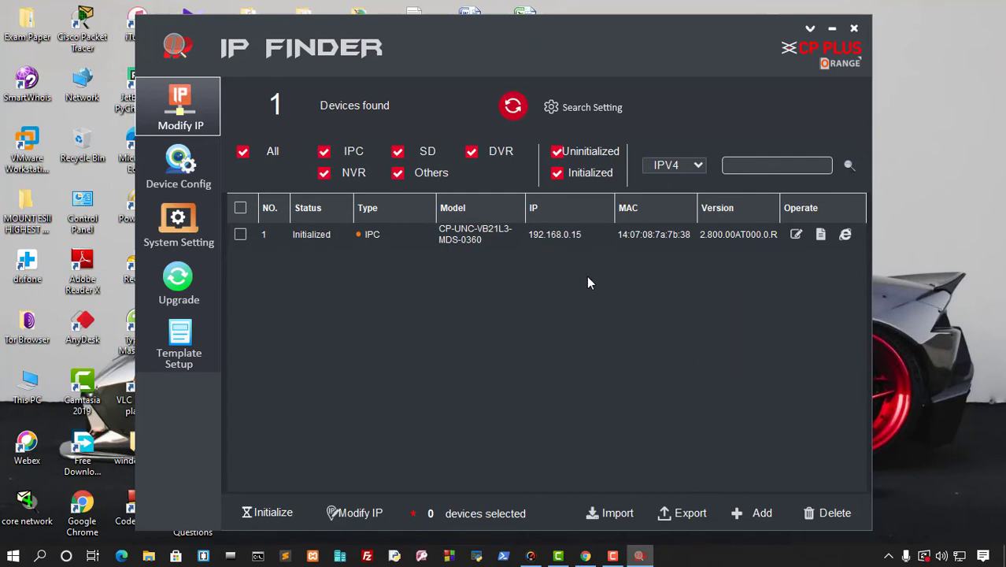
Rescan, reapply the camera's static 192.168.0.10 settings, and rescan to confirm the new address.
click(514, 108)
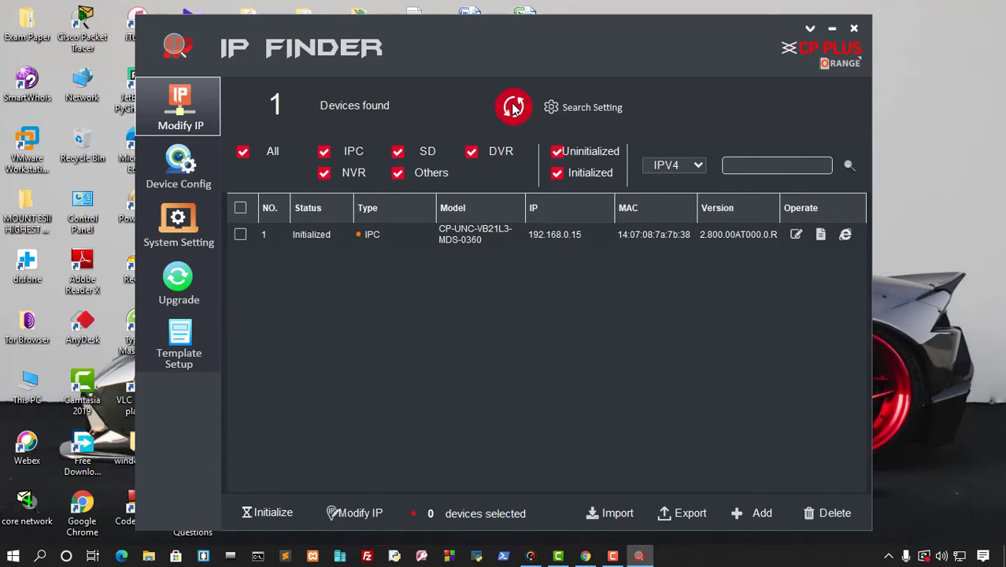
click(796, 235)
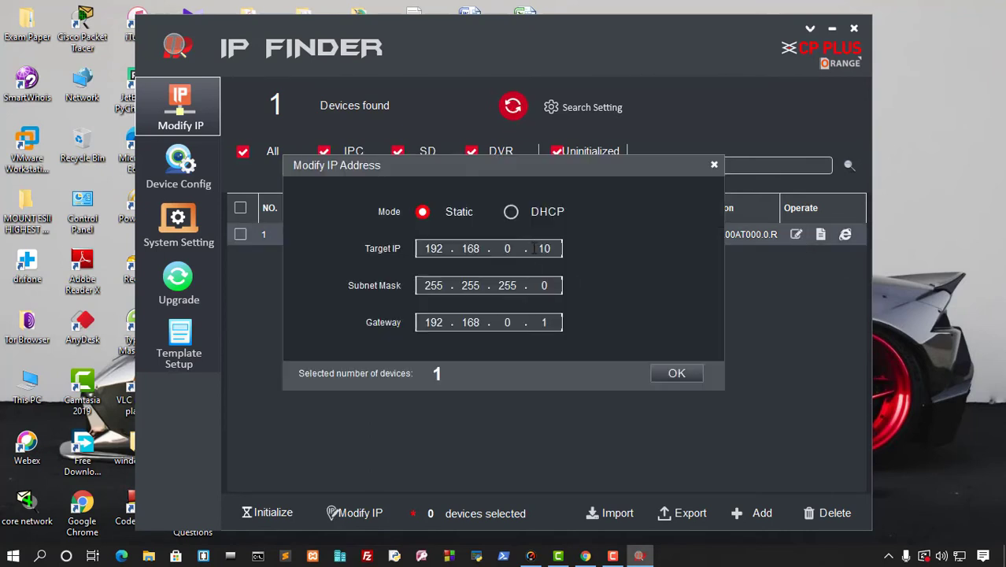
click(513, 212)
click(423, 212)
click(677, 375)
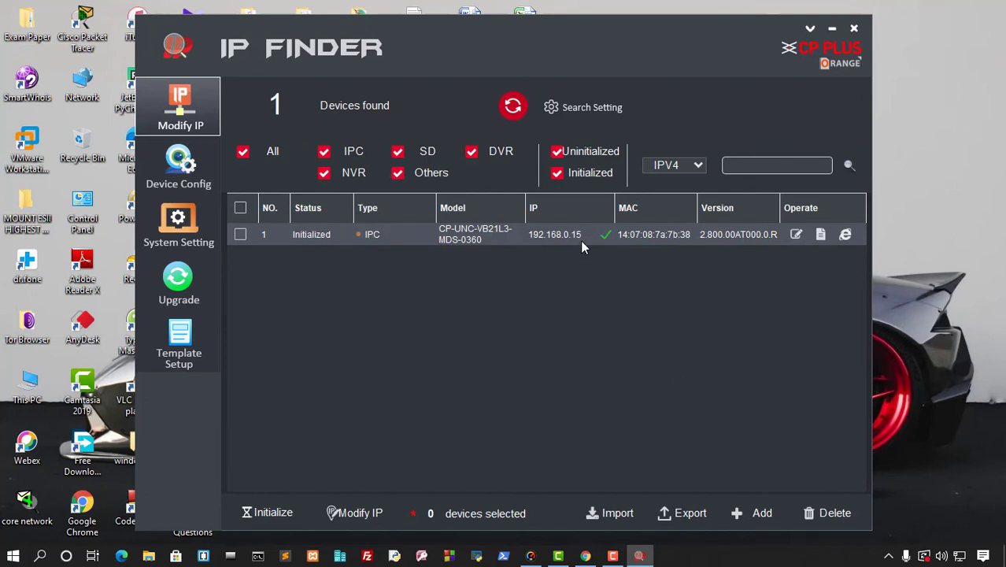
click(514, 113)
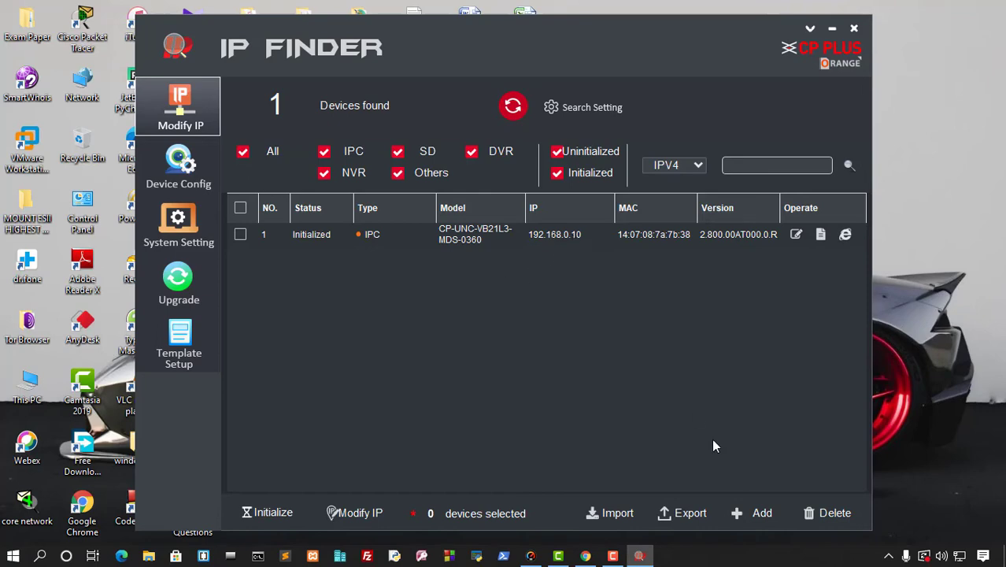
Minimise IP Finder and refresh the desktop.
click(832, 28)
right_click(625, 215)
click(661, 259)
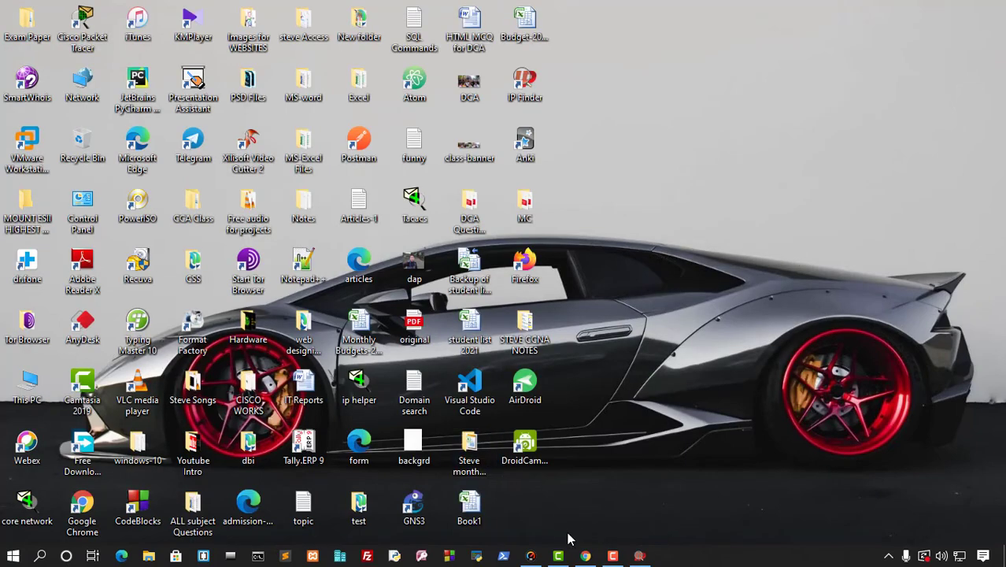
Open Chrome and navigate to 192.168.0.10.
click(585, 556)
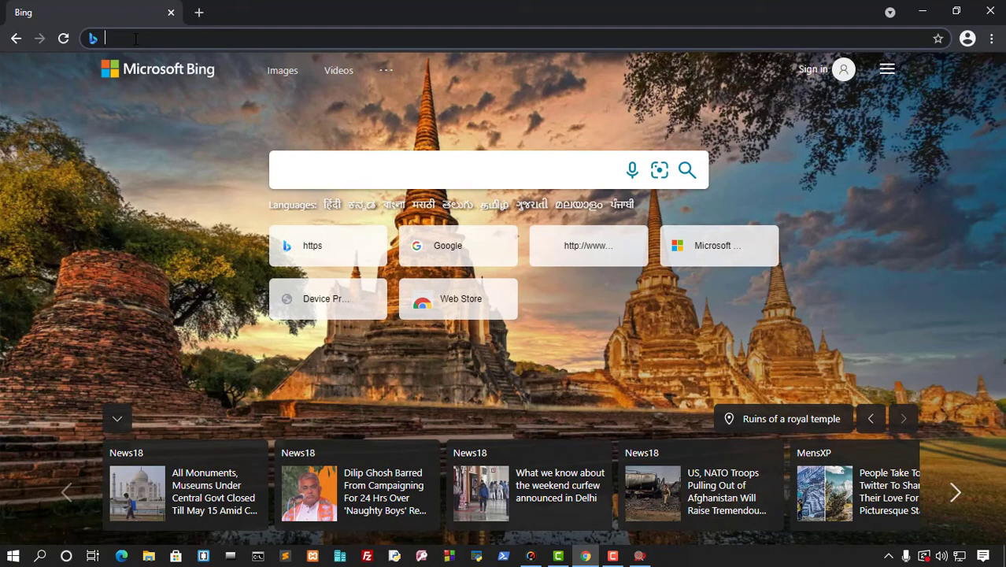
text(1)
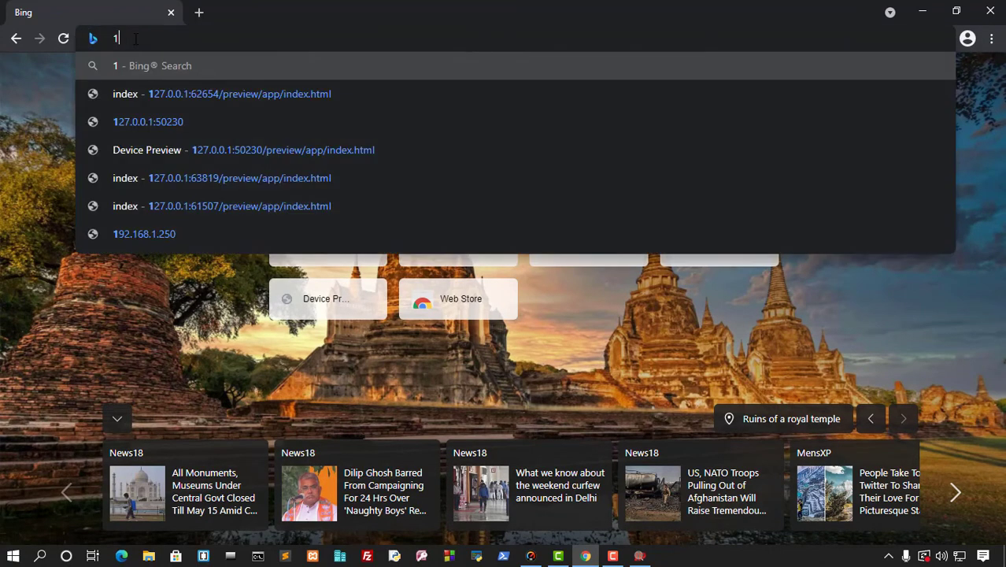
text(92.168.0.10)
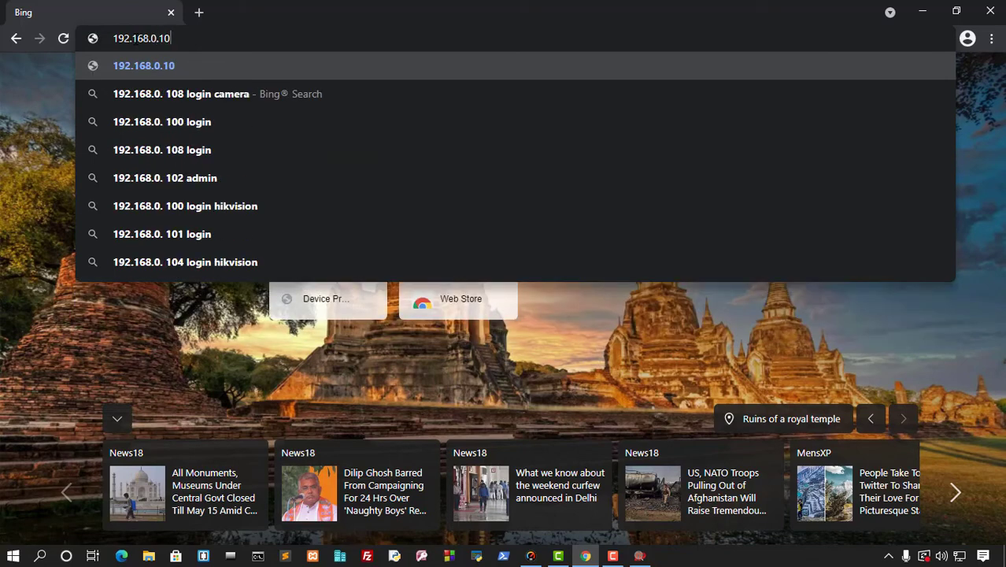
key(Return)
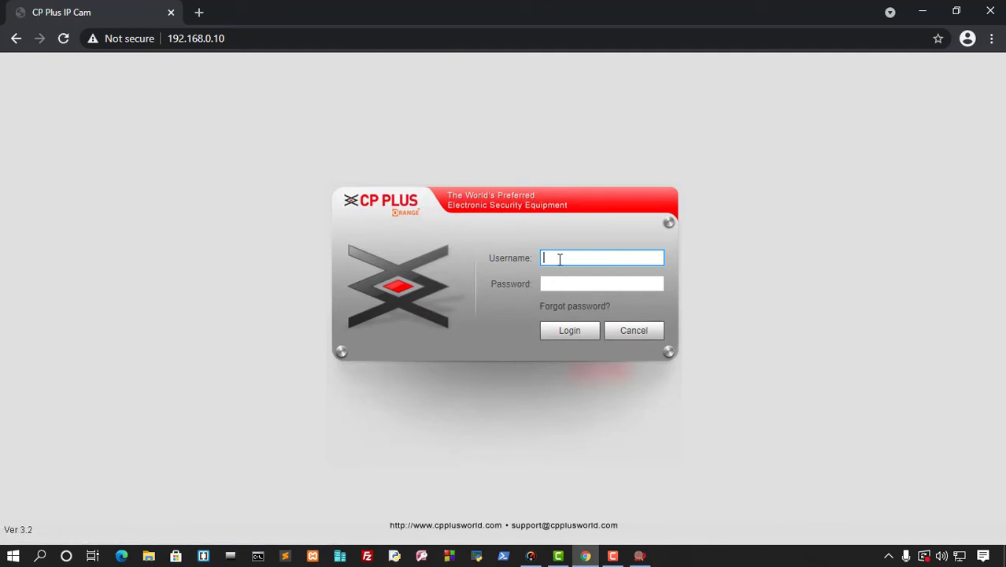
Log in to the camera's web page with its username and password.
text(admin)
key(Tab)
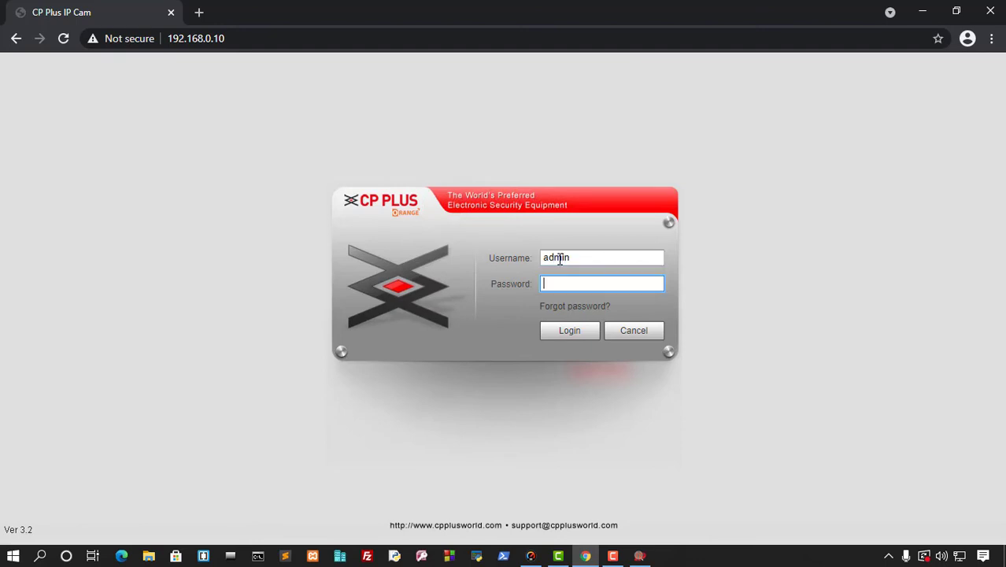
click(575, 332)
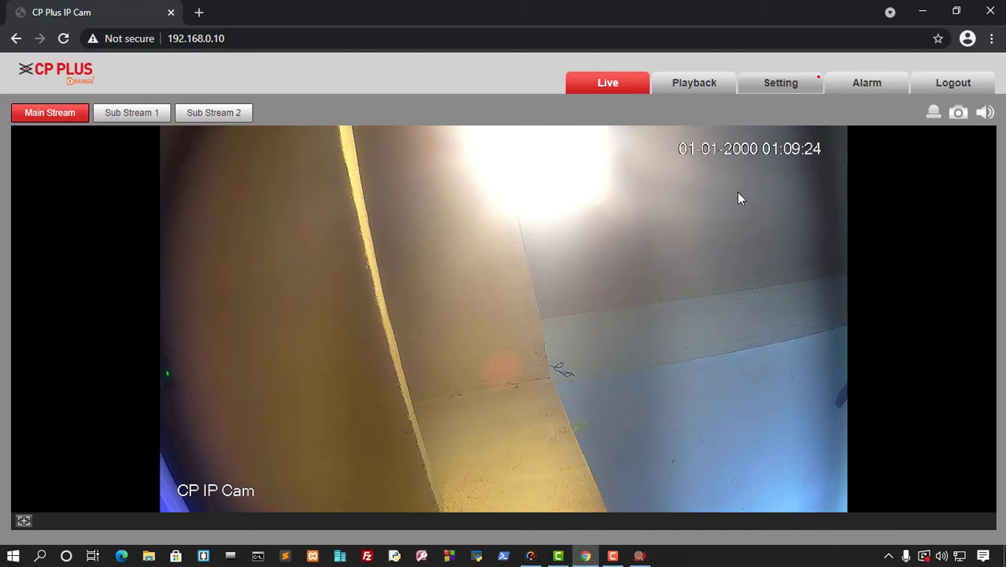
Browse the Playback and Setting pages, then return to Live.
click(690, 90)
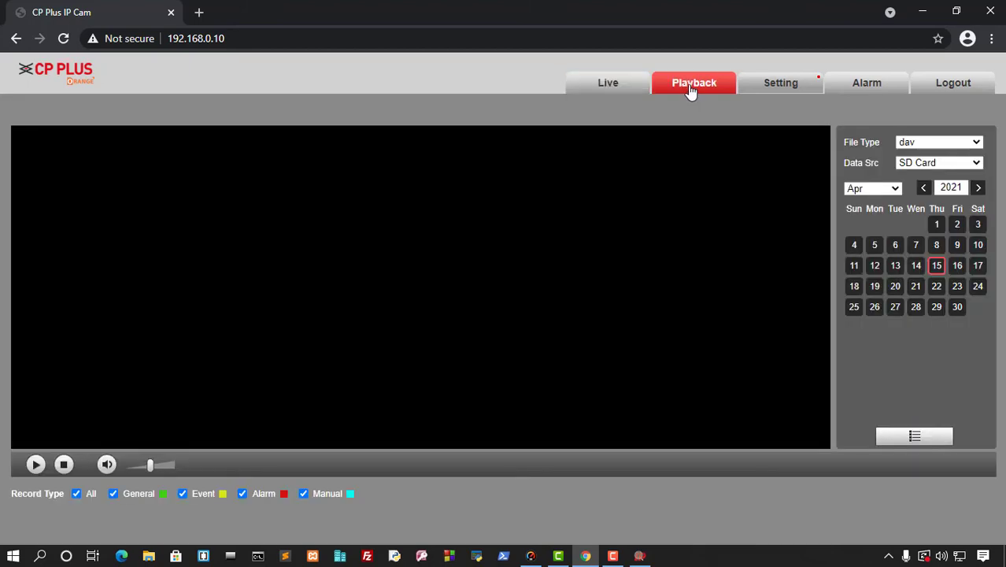
click(779, 87)
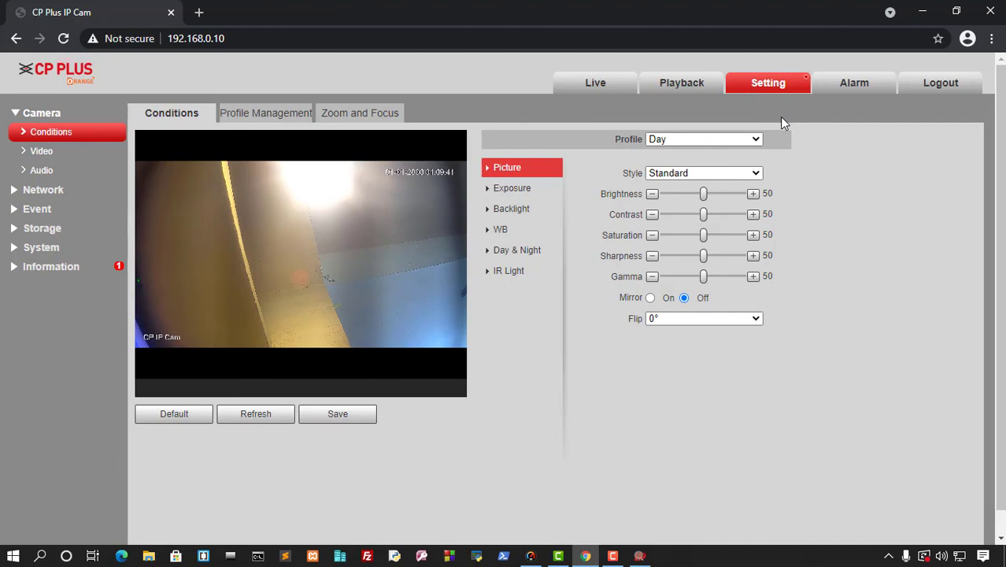
click(603, 93)
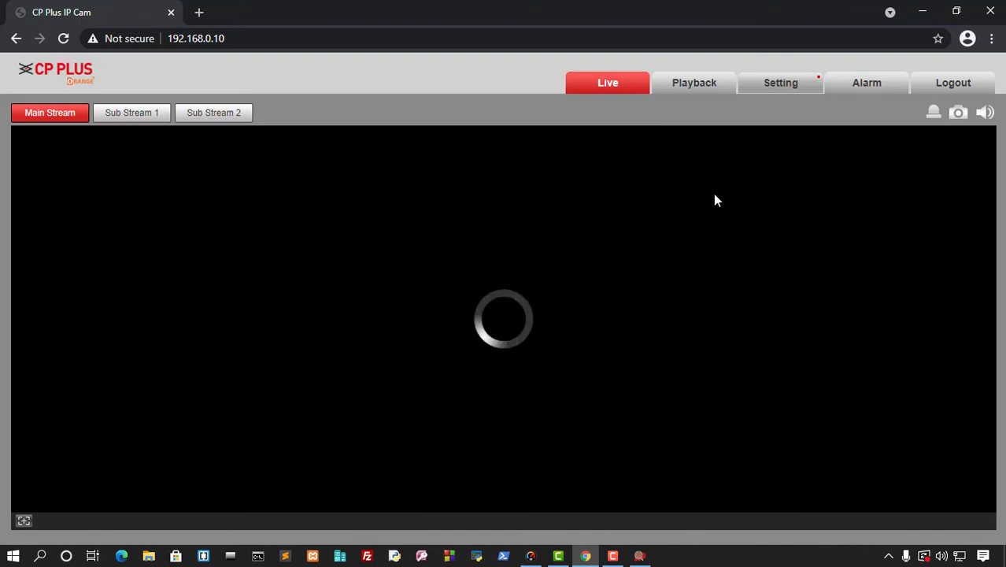
Switch the live view to Sub Stream 1, then Sub Stream 2, and reload Live.
click(124, 119)
click(211, 117)
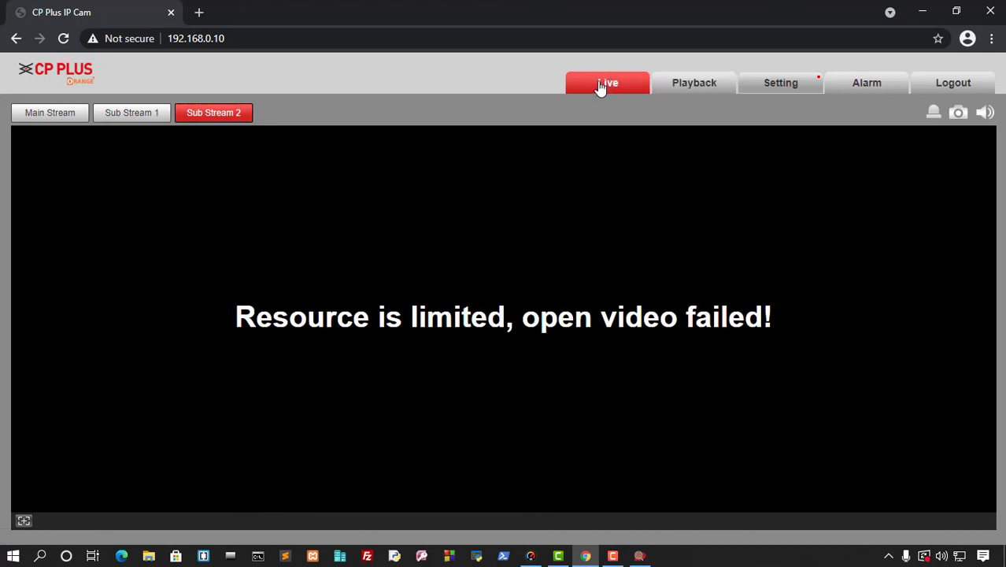
click(620, 85)
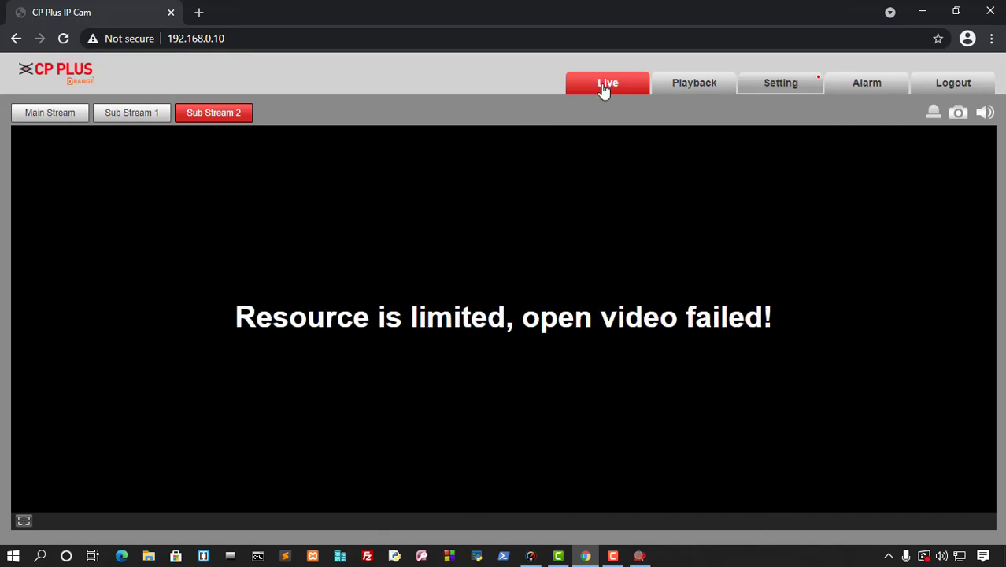